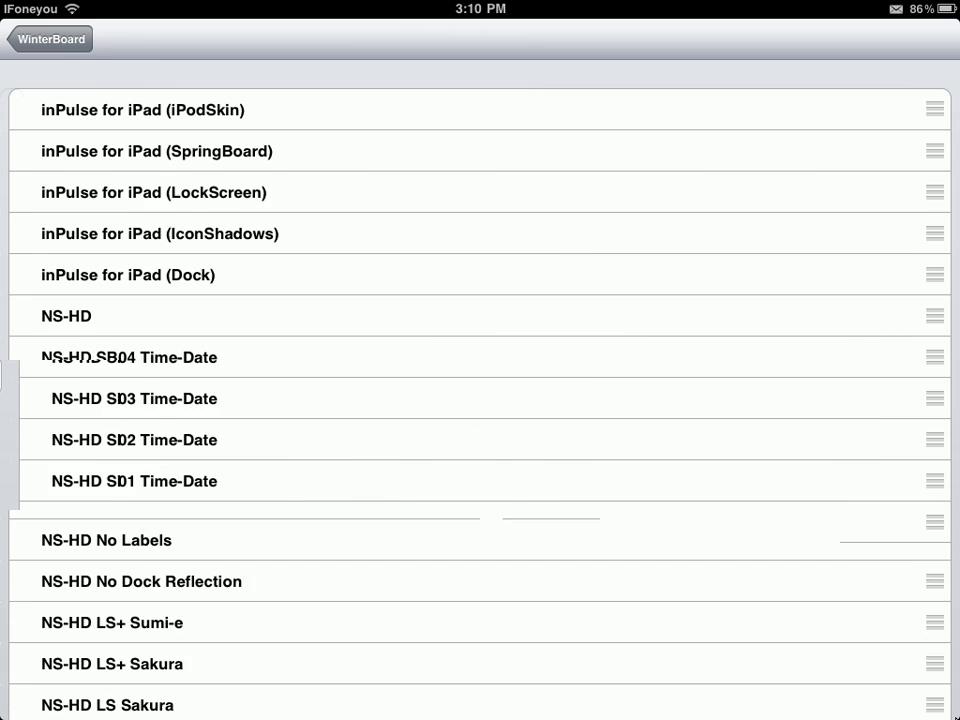
# Step: Scroll WinterBoard's theme list and check the White Icon Labels theme
pyautogui.scroll(-15, 480, 400)
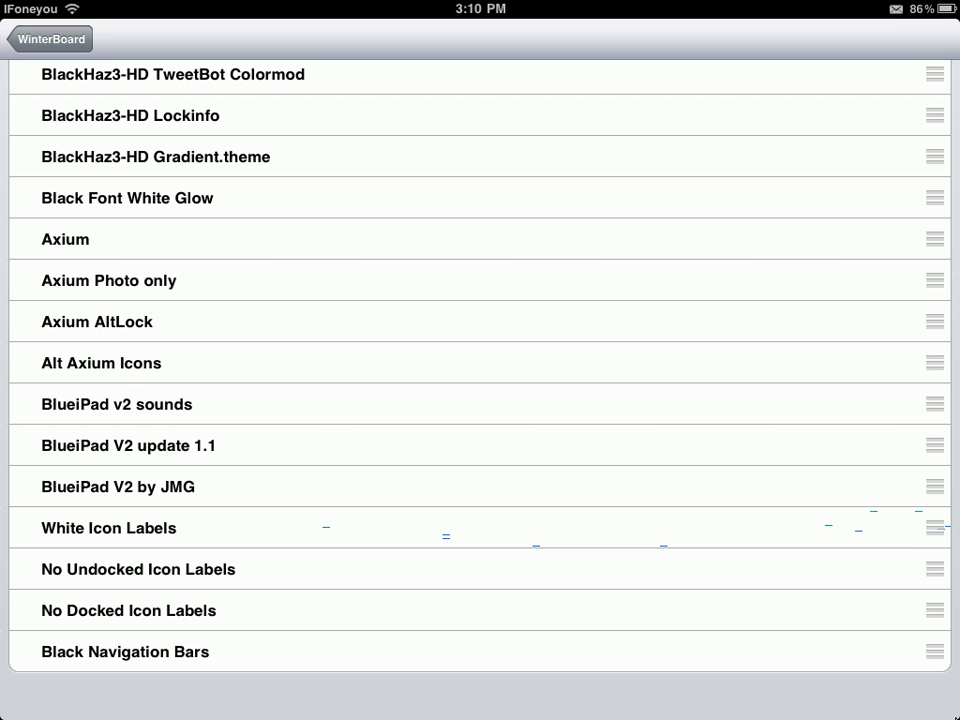
pyautogui.click(109, 528)
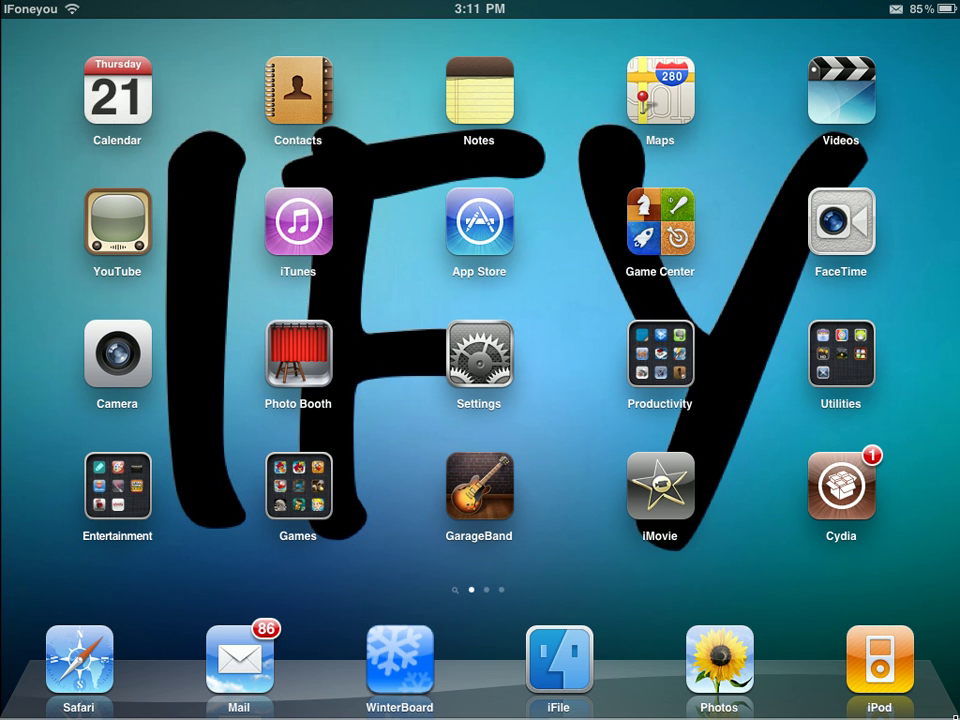
# Step: Open the 'Original white label from winterboard info.plist' note in Notes
pyautogui.click(479, 95)
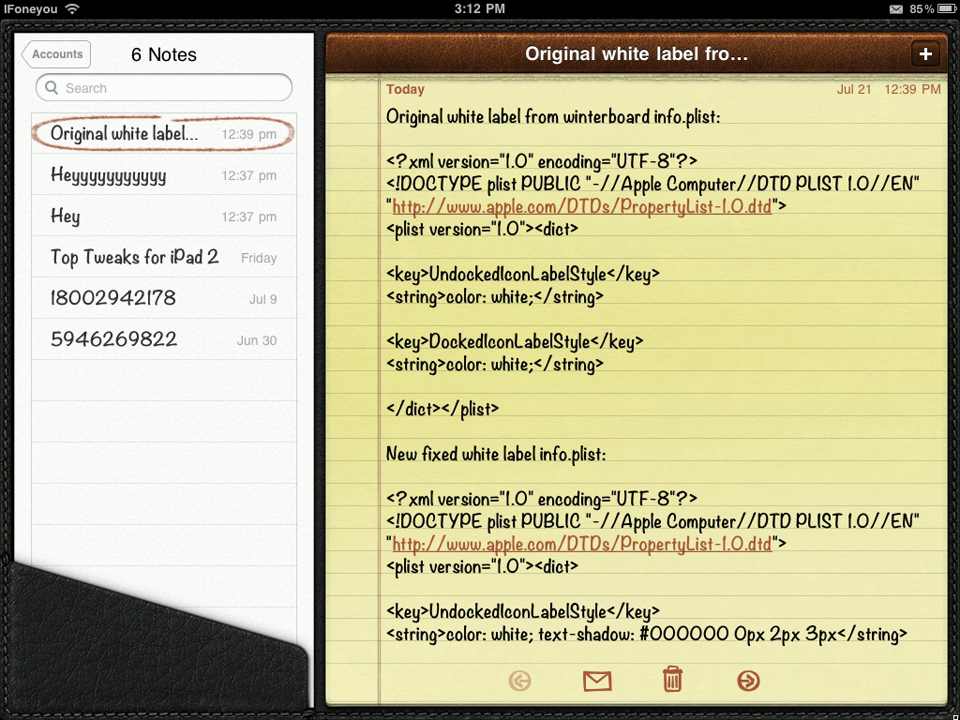
pyautogui.click(497, 408)
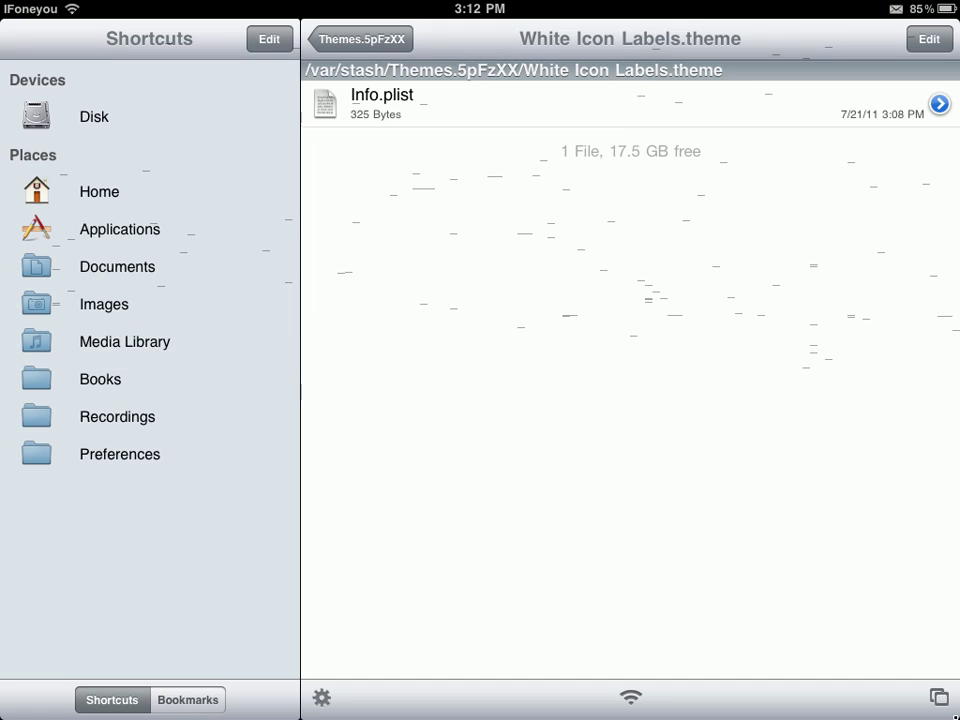
# Step: In iFile, return to the root folder and go into Library > Themes
pyautogui.click(360, 39)
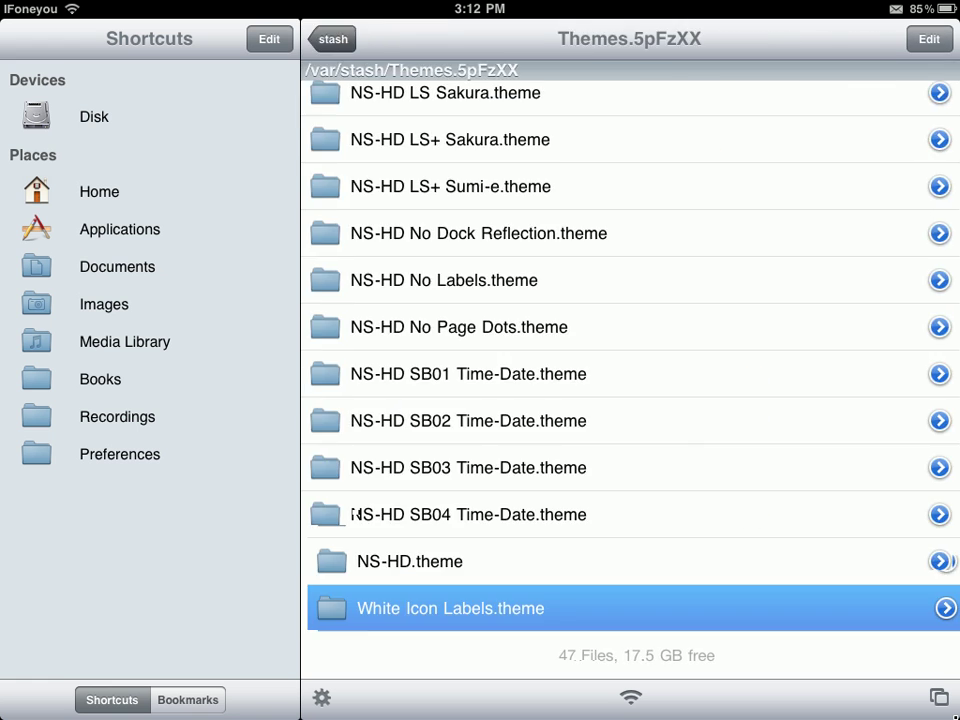
pyautogui.click(332, 39)
pyautogui.click(330, 39)
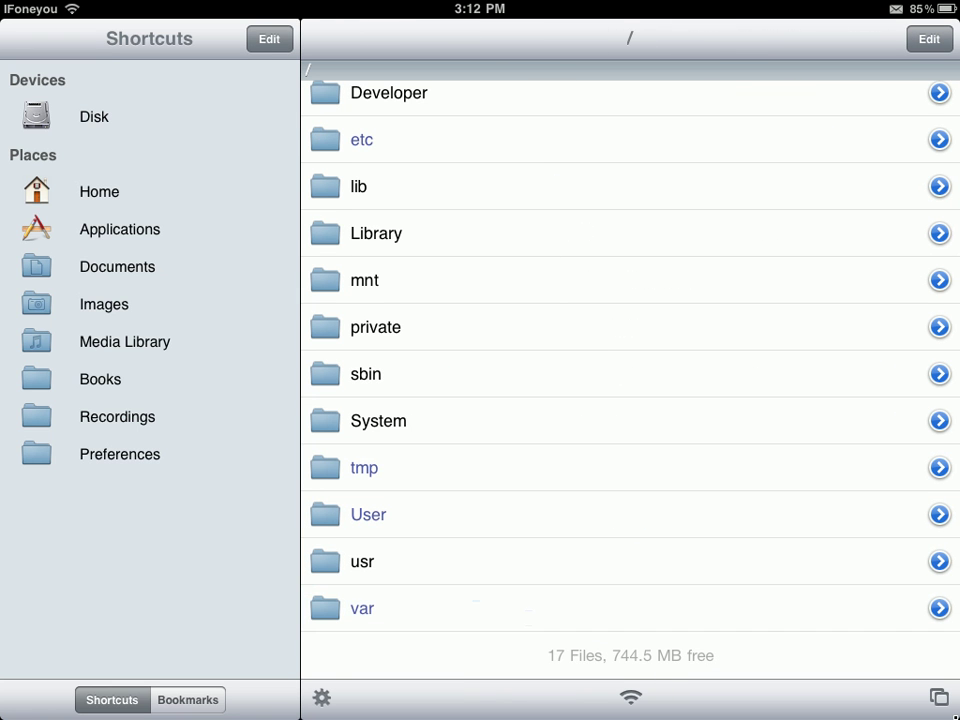
pyautogui.scroll(2, 630, 350)
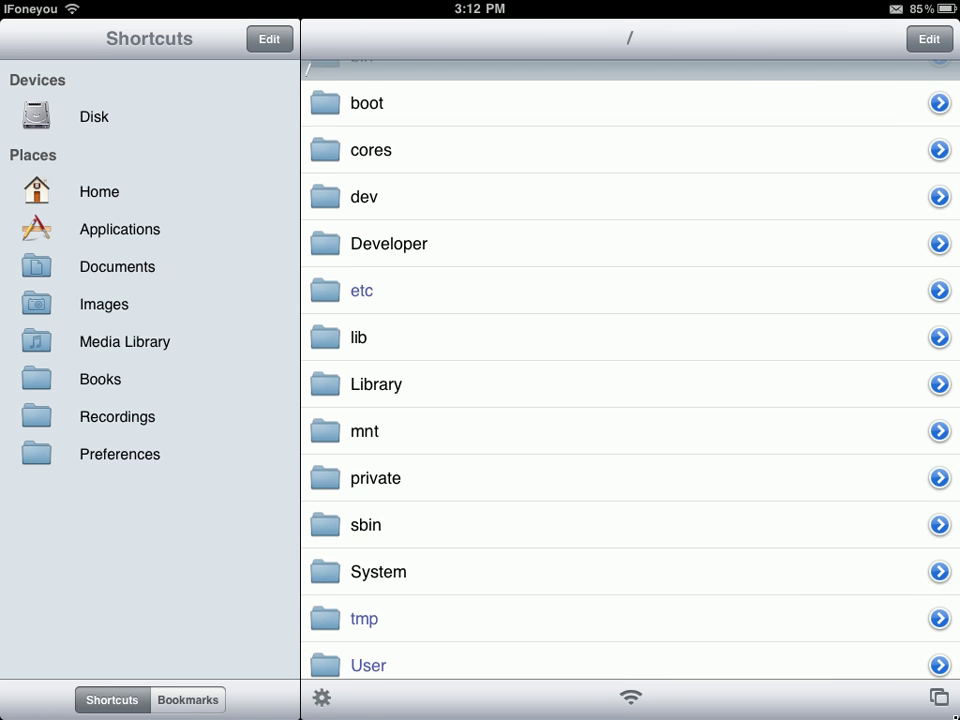
pyautogui.click(376, 383)
pyautogui.scroll(-10, 630, 380)
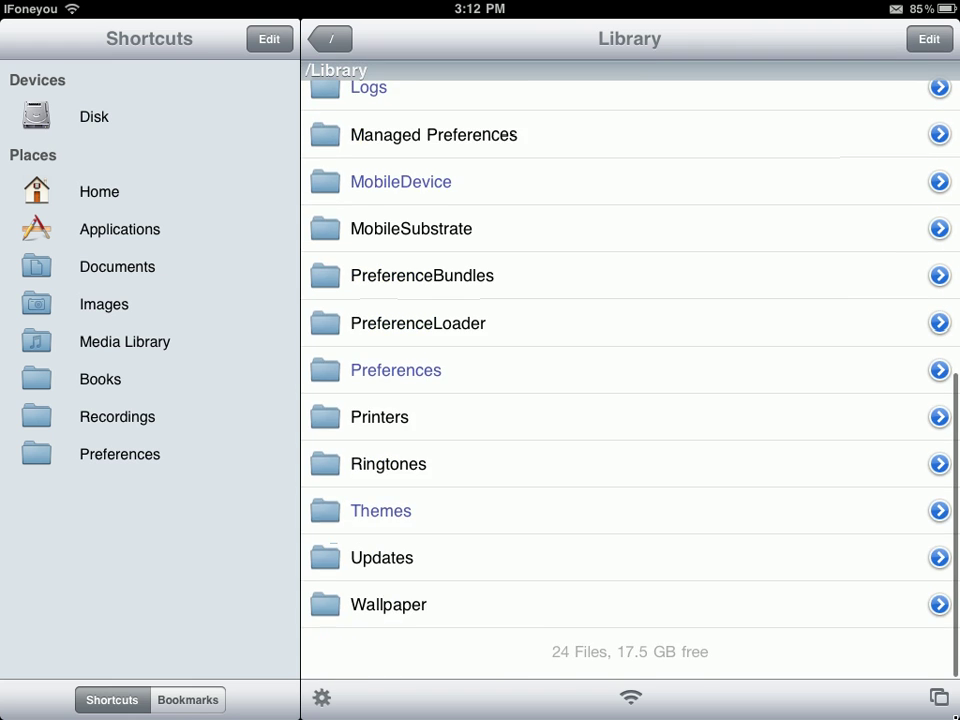
pyautogui.click(386, 514)
# Step: Open White Icon Labels.theme and view its Info.plist in Text Viewer
pyautogui.scroll(-5, 630, 380)
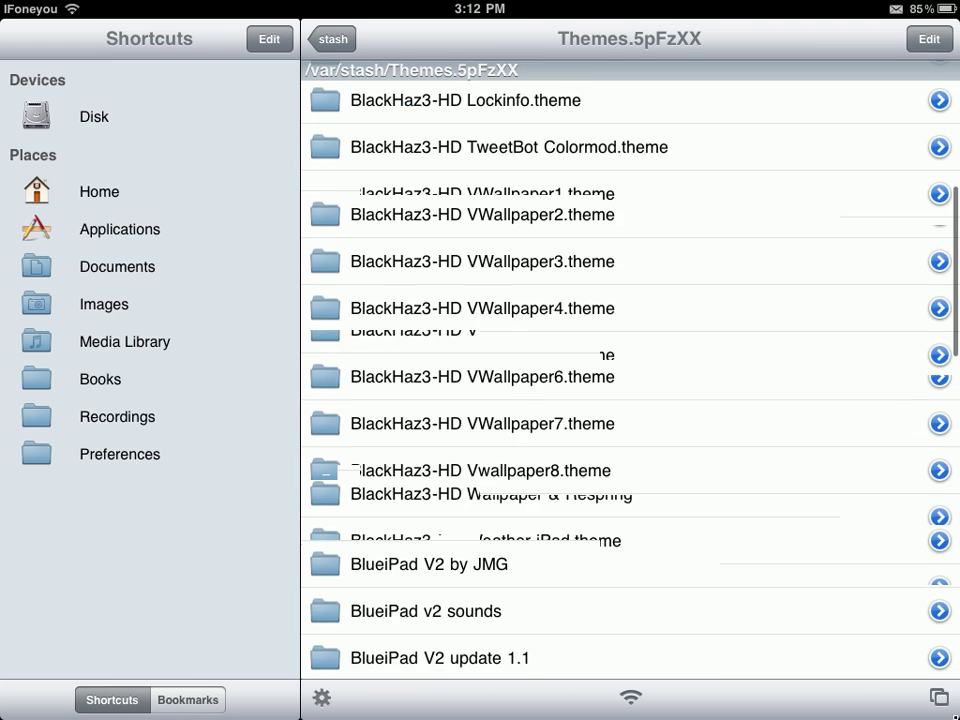
pyautogui.scroll(-7, 630, 380)
pyautogui.scroll(-6, 630, 380)
pyautogui.scroll(-5, 630, 380)
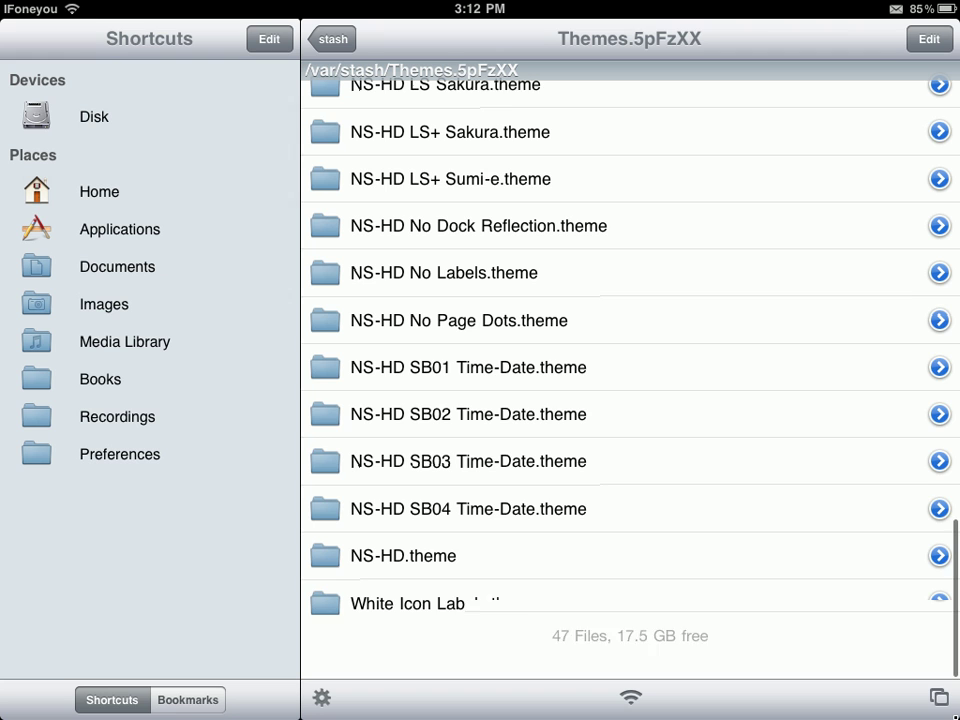
pyautogui.click(628, 588)
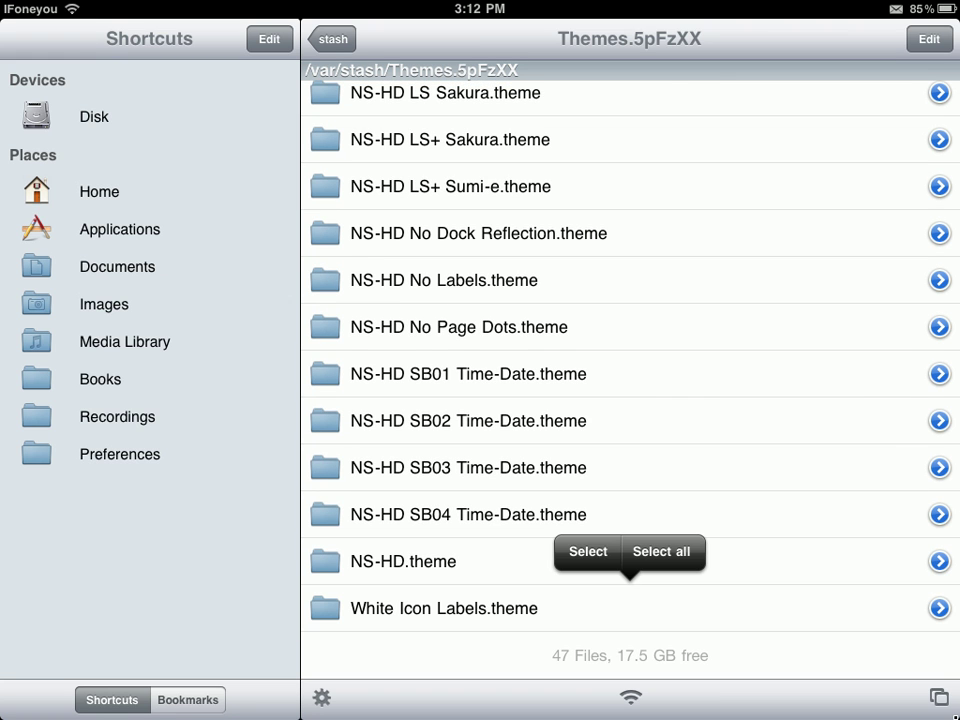
pyautogui.click(444, 608)
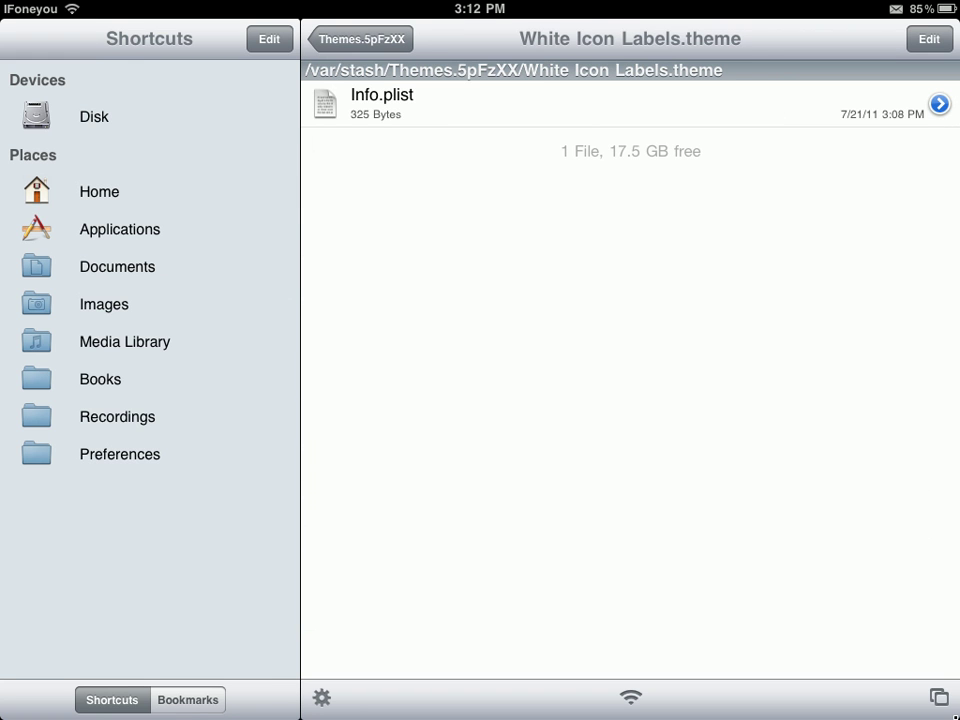
pyautogui.click(382, 100)
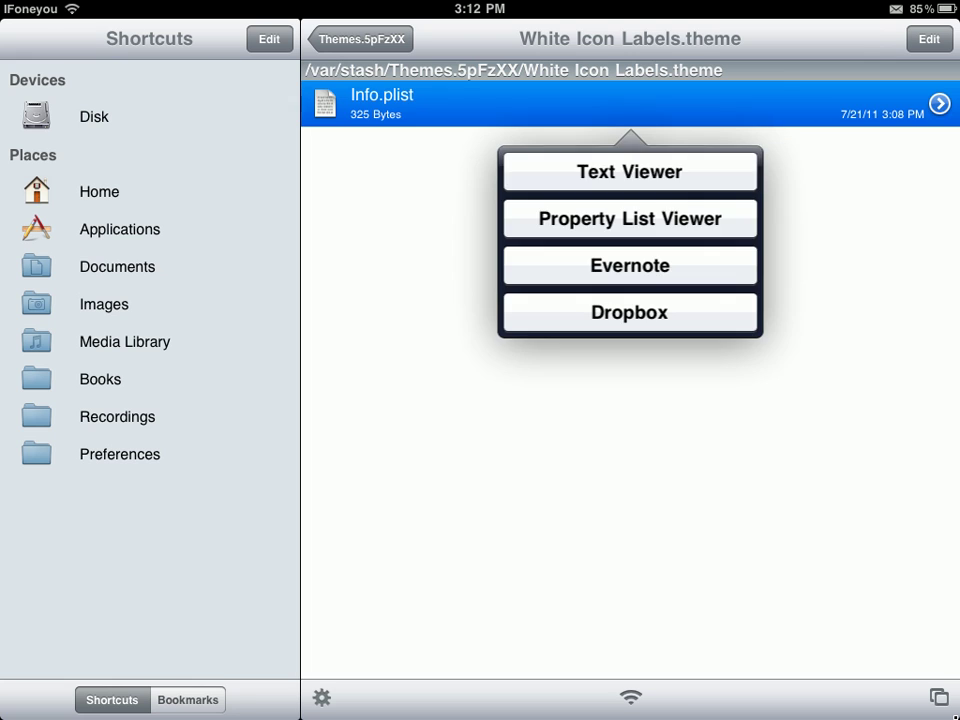
pyautogui.click(630, 171)
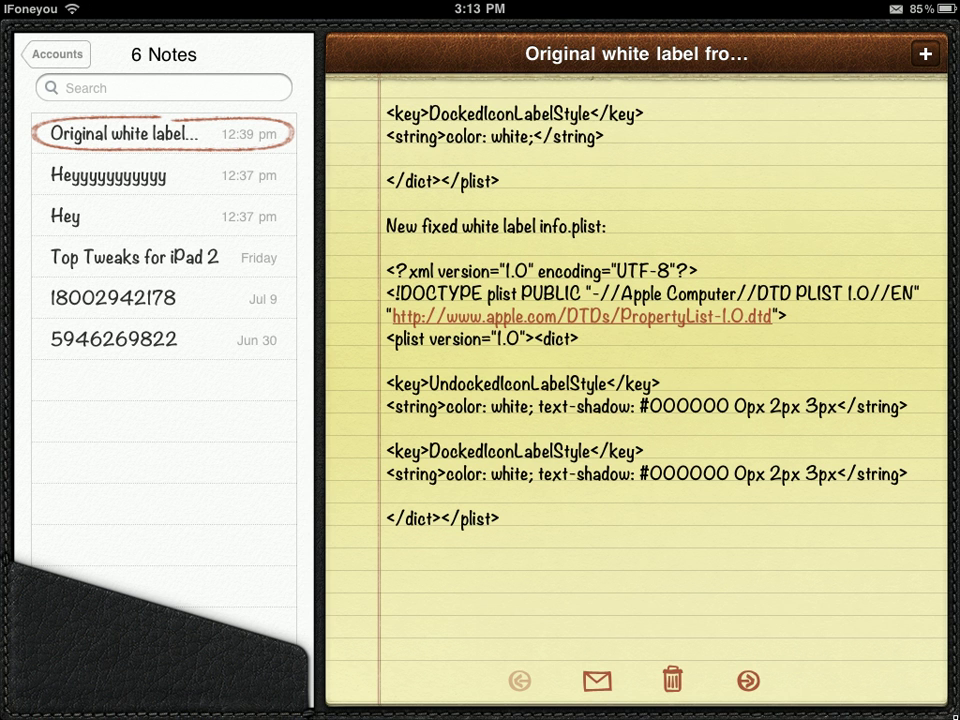
# Step: Select the entire 'New fixed white label' text-shadow plist code in Notes
pyautogui.scroll(5, 636, 400)
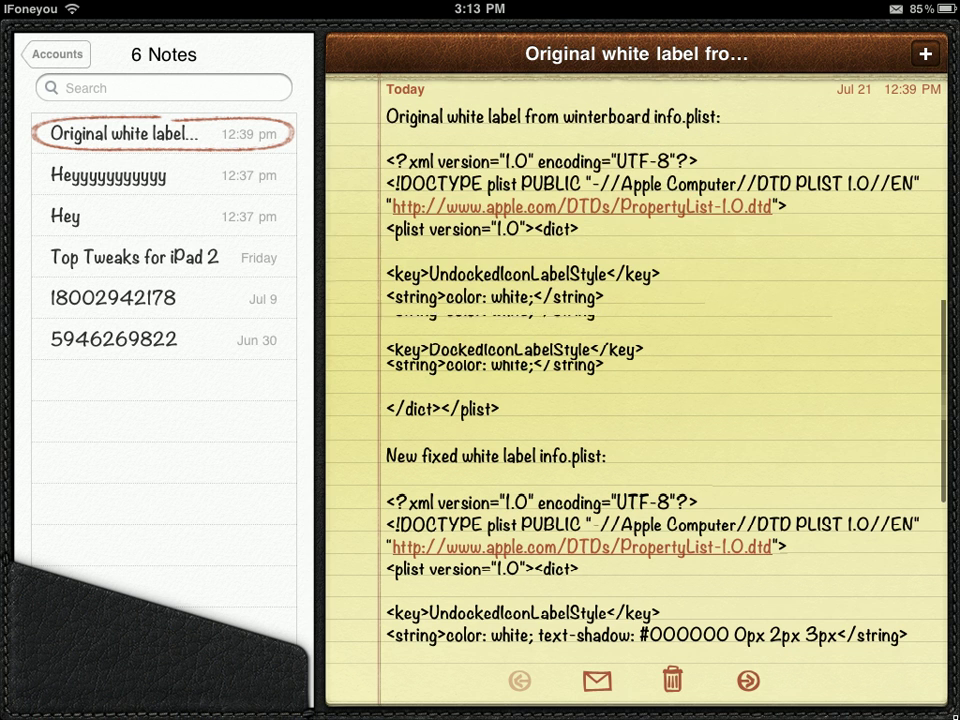
pyautogui.click(465, 273)
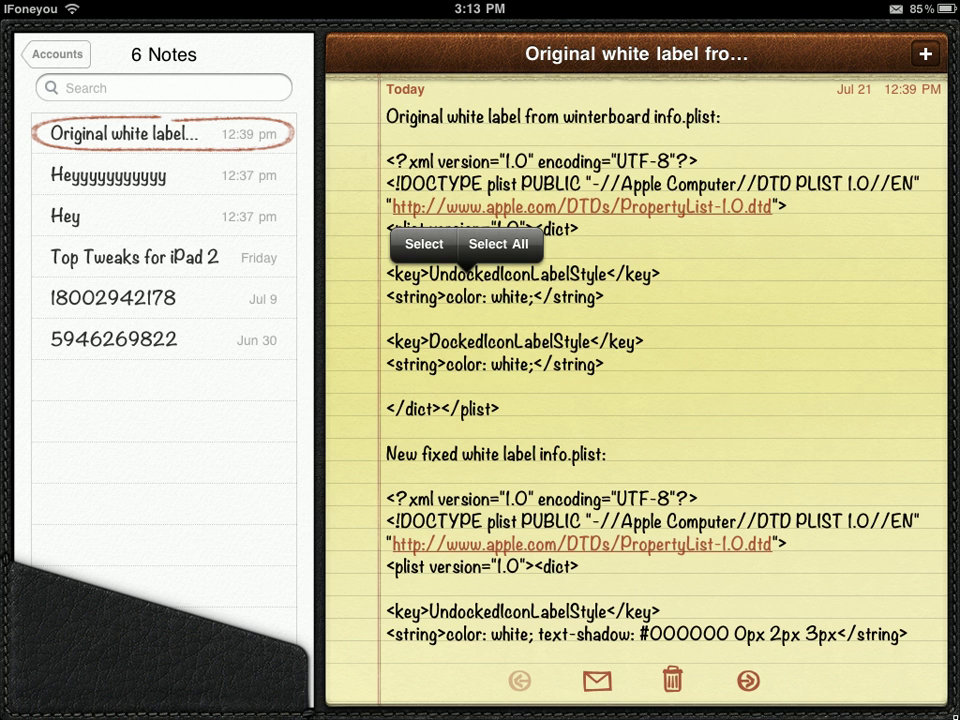
pyautogui.scroll(-5, 636, 400)
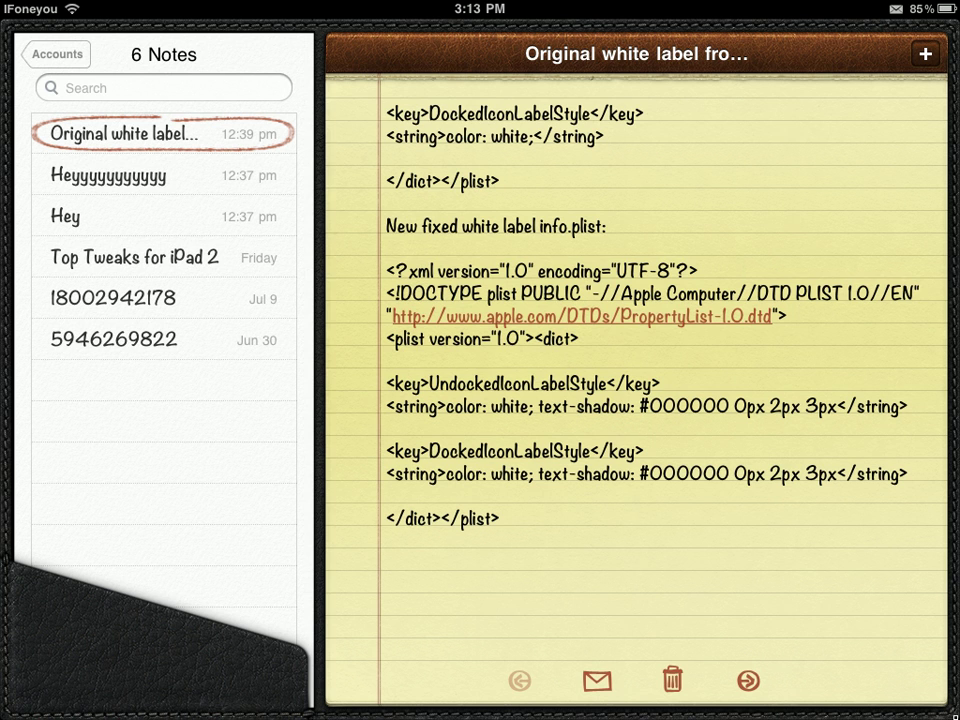
pyautogui.click(500, 518)
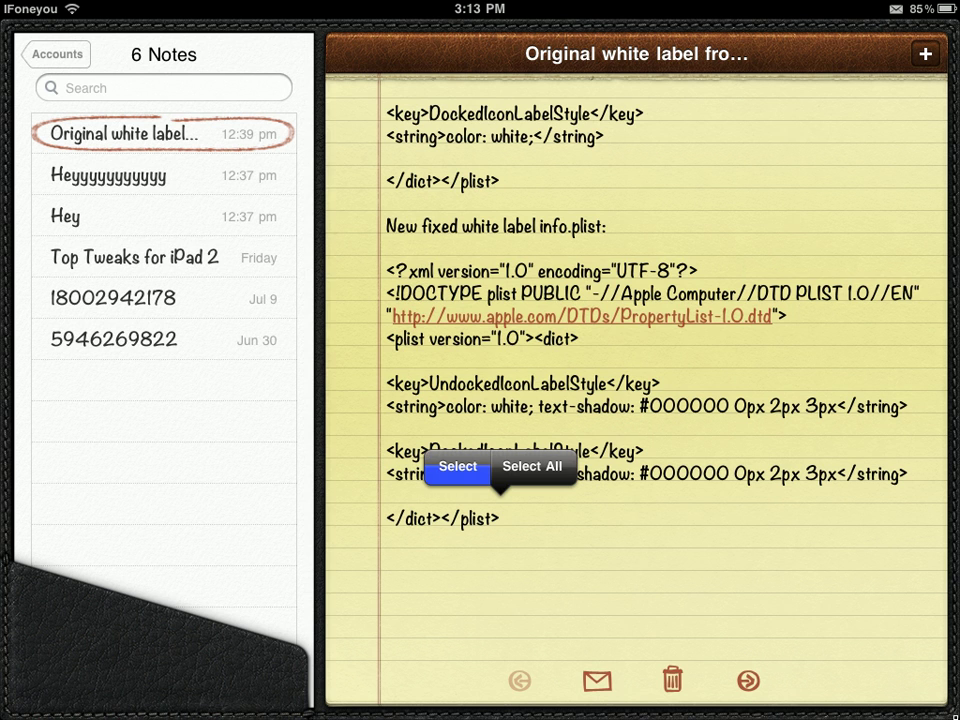
pyautogui.click(457, 466)
pyautogui.moveTo(420, 518)
pyautogui.mouseDown()
pyautogui.moveTo(440, 405)
pyautogui.moveTo(387, 200)
pyautogui.moveTo(386, 248)
pyautogui.mouseUp()
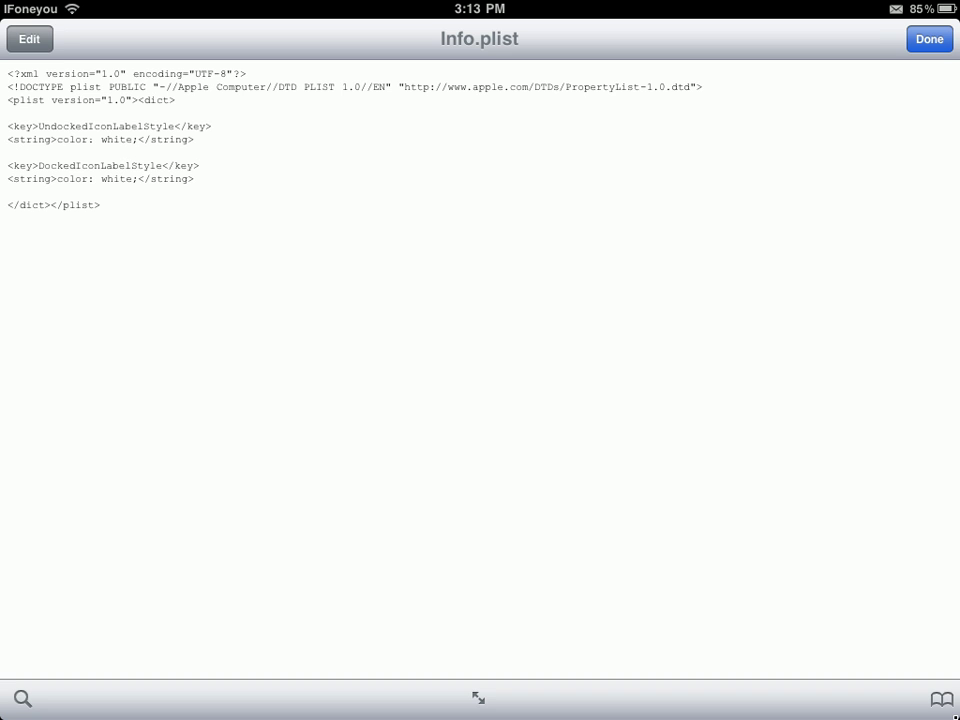
# Step: Replace all of Info.plist's text with the pasted text-shadow plist code
pyautogui.click(29, 39)
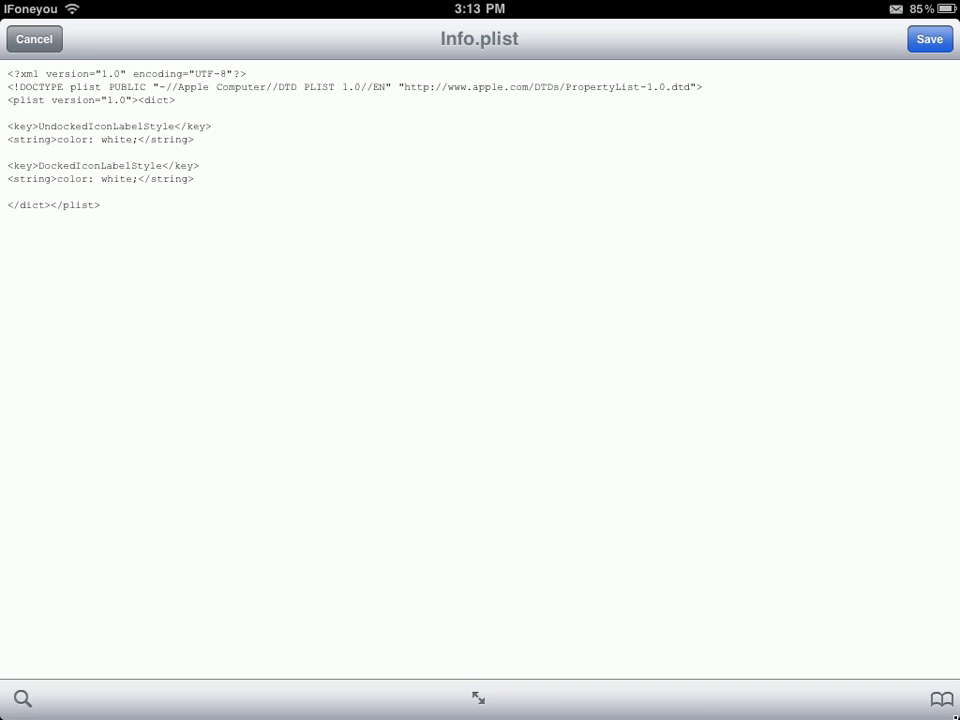
pyautogui.click(10, 192)
pyautogui.click(123, 149)
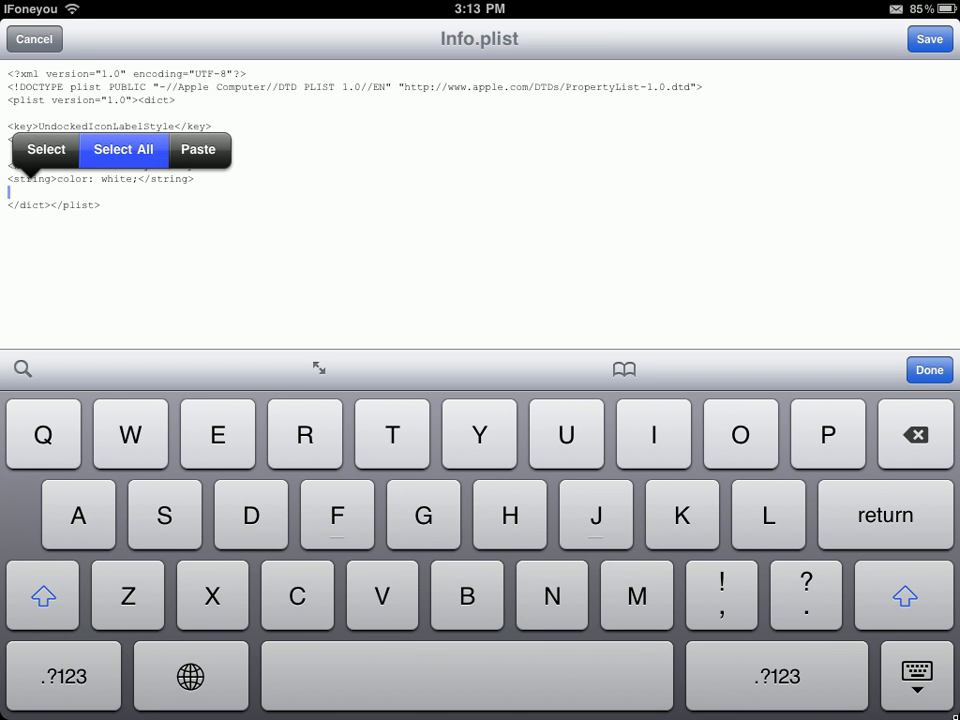
pyautogui.click(533, 247)
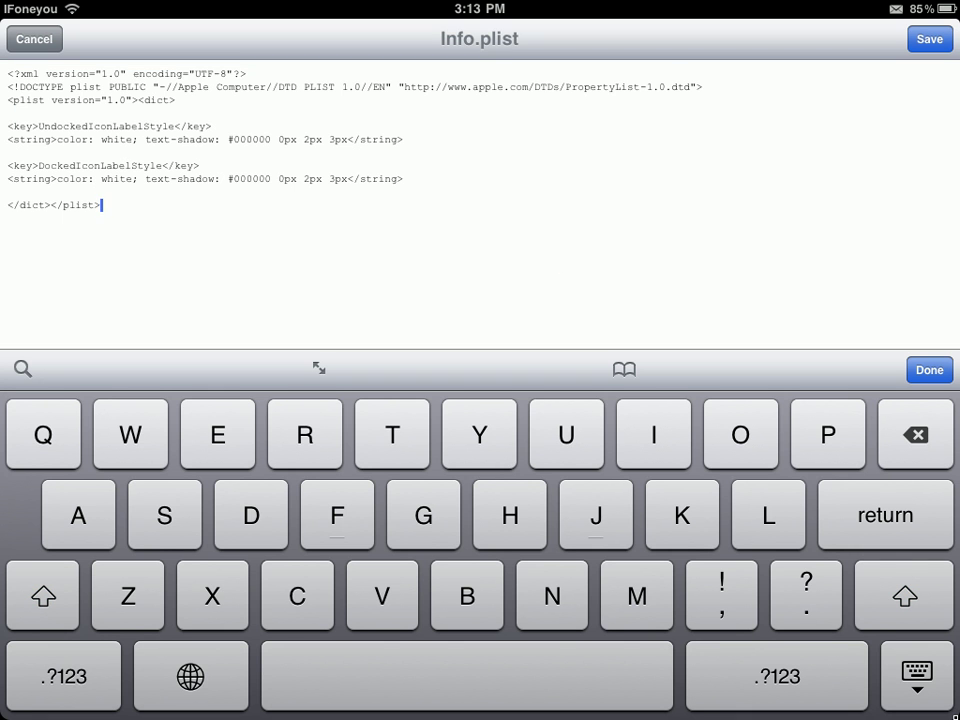
# Step: Save the edited Info.plist and close it back to the theme folder
pyautogui.click(929, 369)
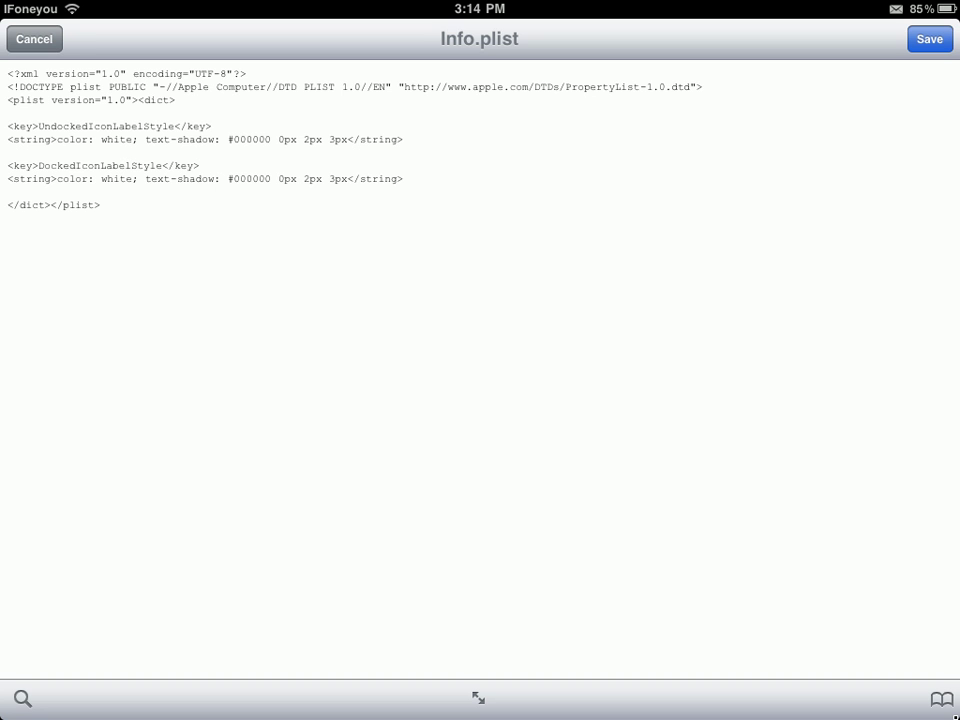
pyautogui.click(929, 39)
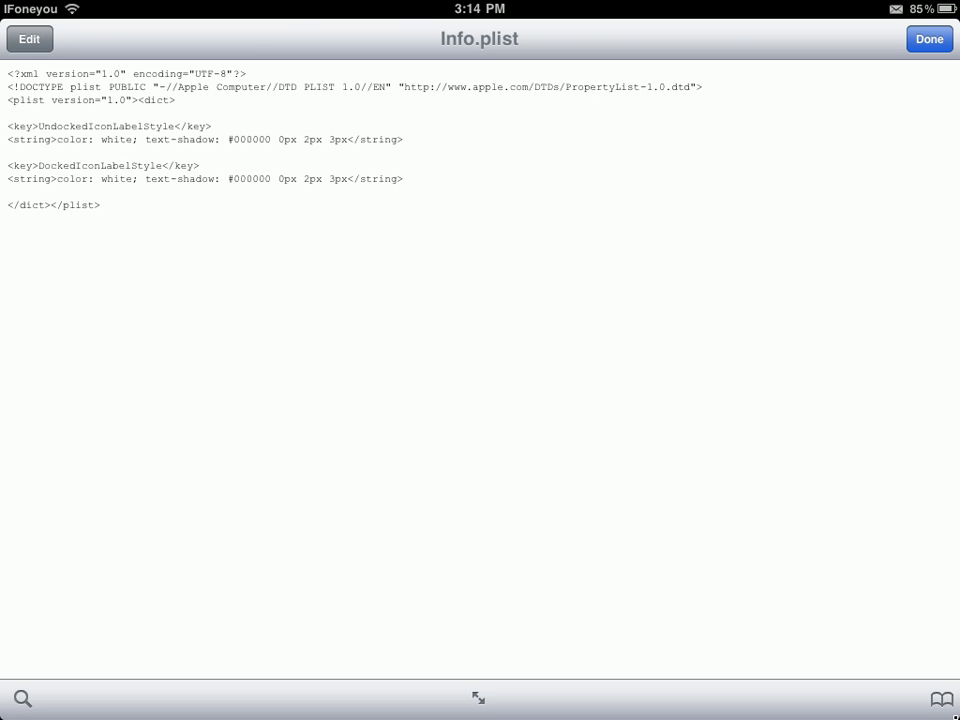
pyautogui.click(929, 39)
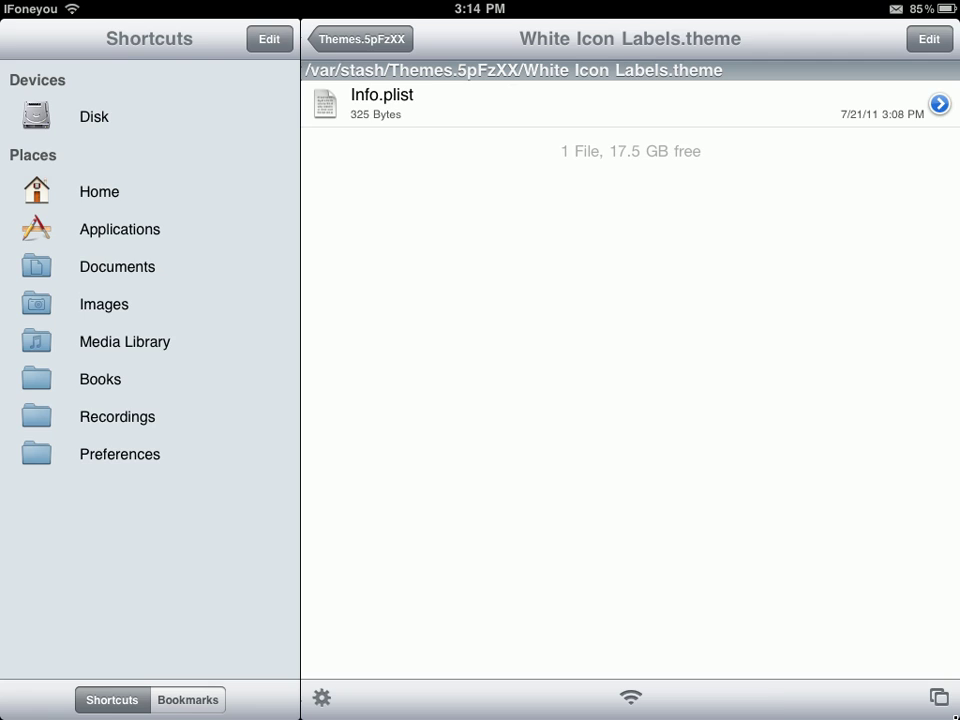
pyautogui.press('super')
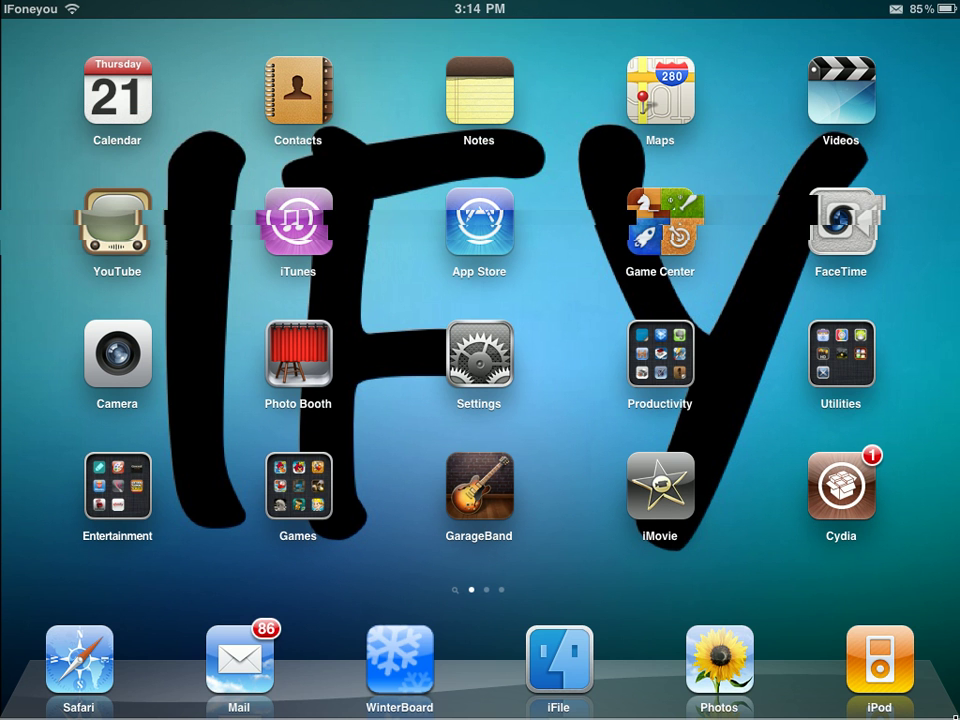